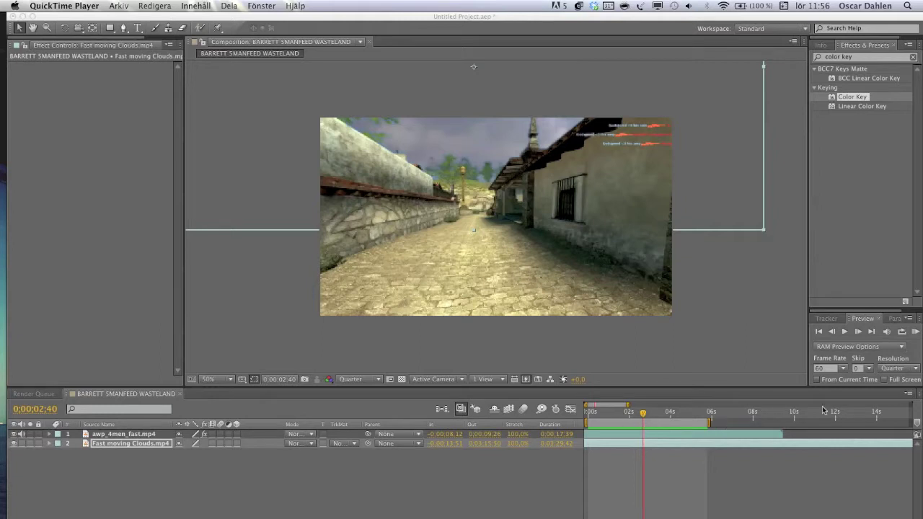
Play a RAM preview of the sky-replacement composite, then select the awp_4men_fast.mp4 layer.
left_click(914, 331)
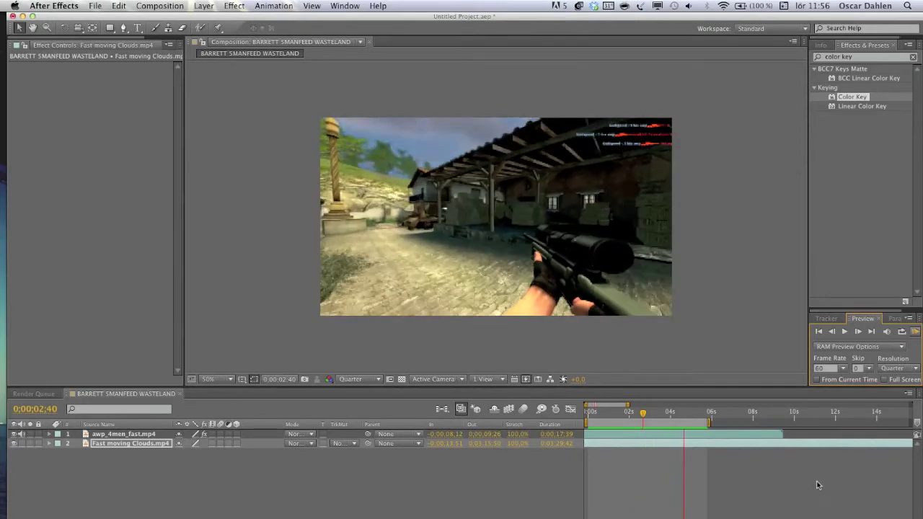
left_click(913, 331)
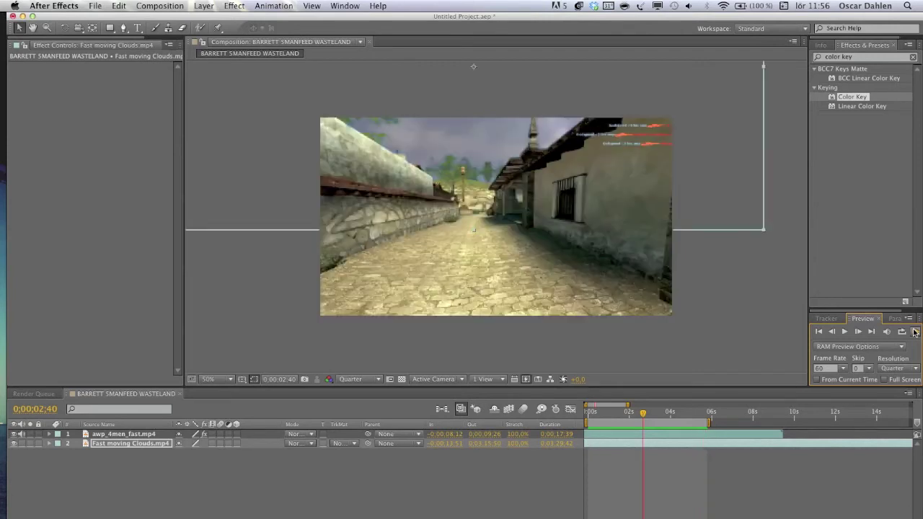
left_click(124, 434)
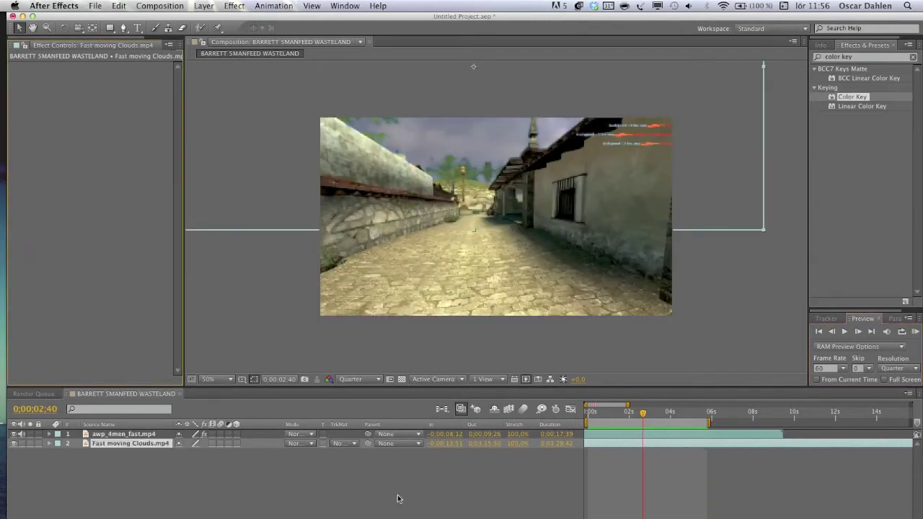
Delete the awp_4men_fast.mp4 and Fast moving Clouds layers from the composition.
key("Delete")
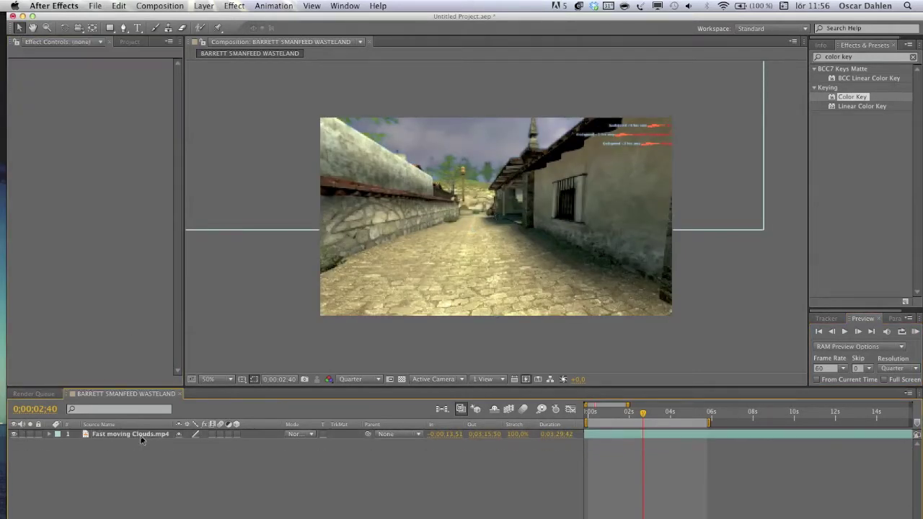
left_click(142, 437)
key("Delete")
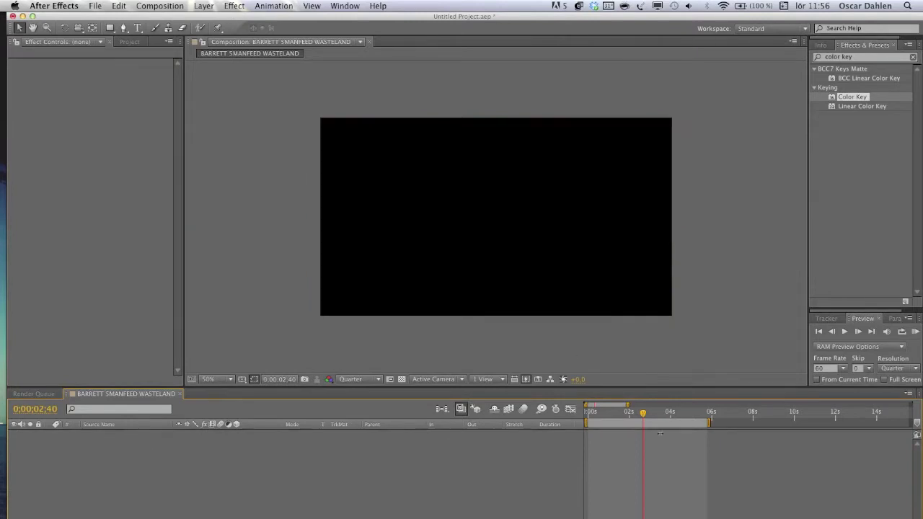
mouse_move(707, 423)
left_mouse_down()
mouse_move(808, 422)
mouse_move(706, 422)
left_mouse_up()
Show the Project panel's footage list and select awp_4men_fast.mp4.
key("super+Tab")
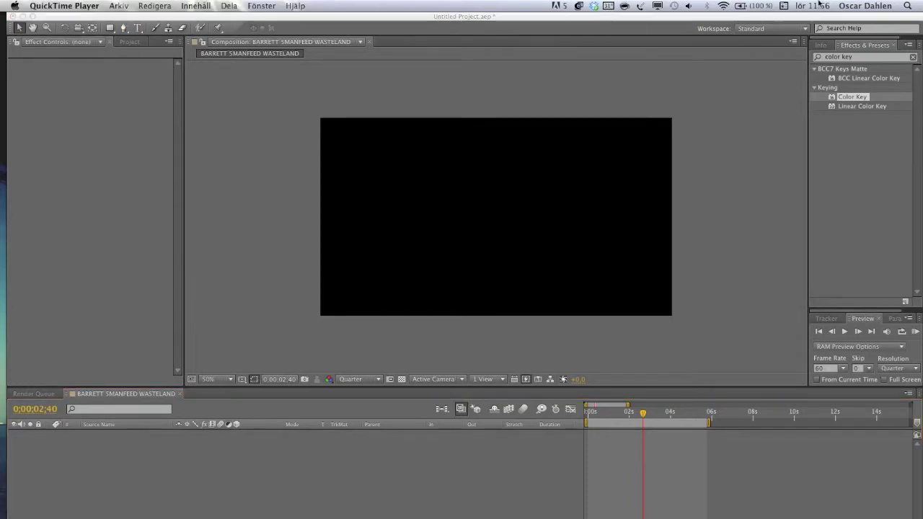
left_click(157, 20)
left_click(130, 41)
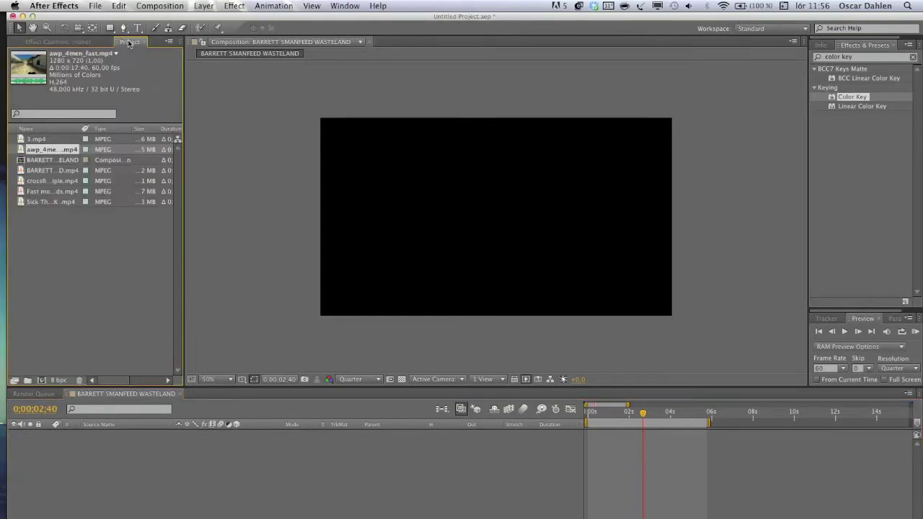
left_click(55, 150)
left_click(48, 139)
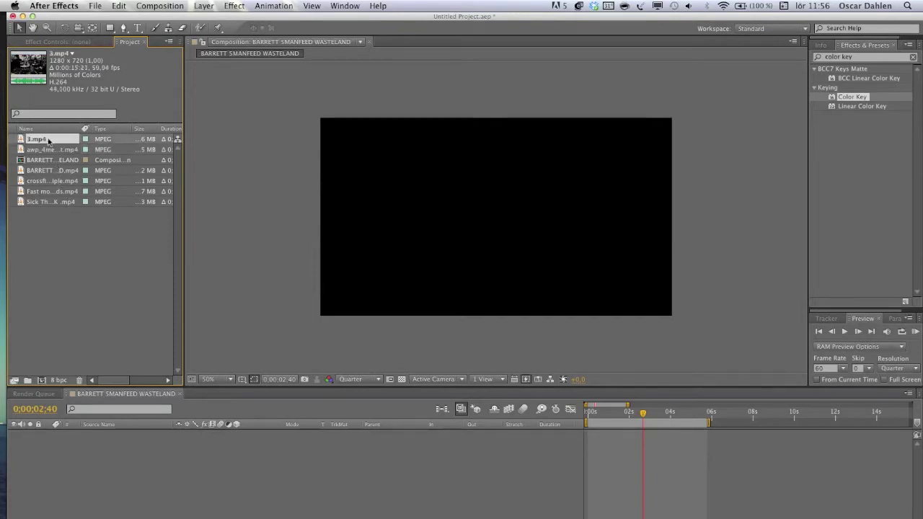
left_click(51, 150)
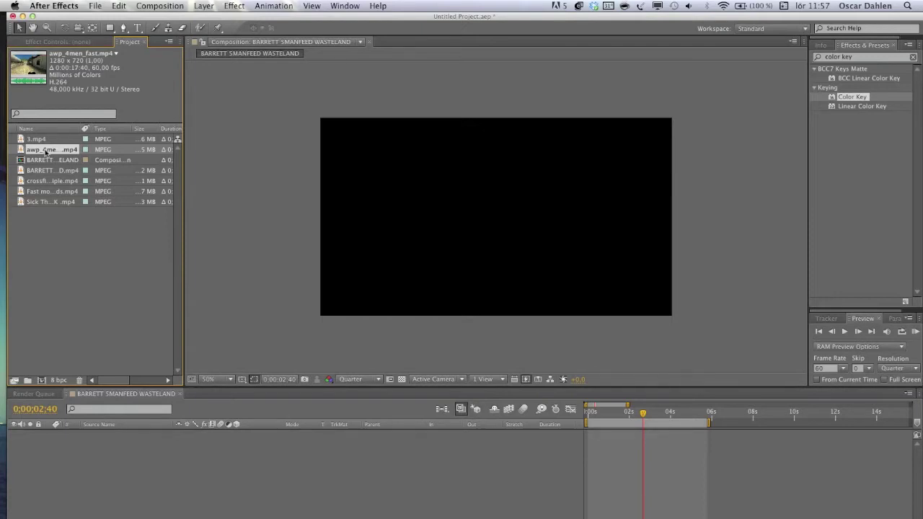
Add the awp_4men_fast.mp4 footage to the composition timeline and scrub through it.
left_click(49, 139)
left_click(49, 150)
left_click_drag(49, 154, 587, 465)
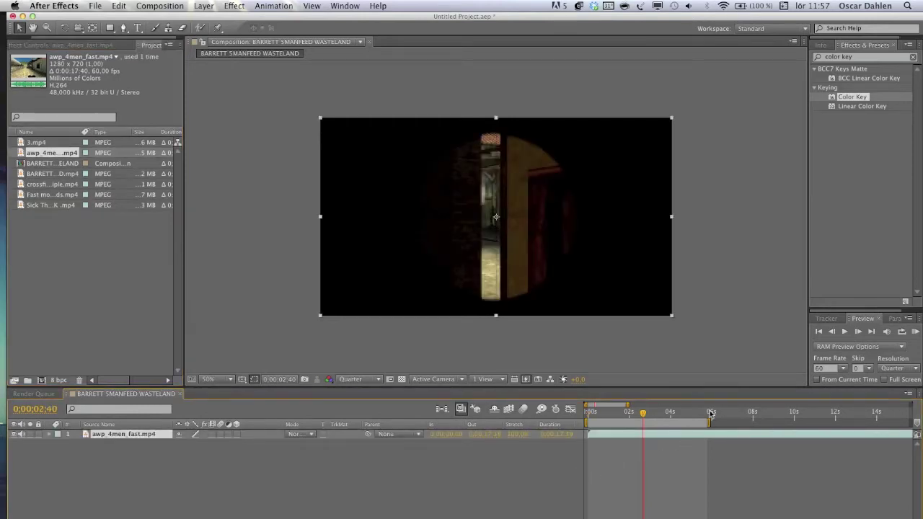
left_click_drag(711, 413, 775, 427)
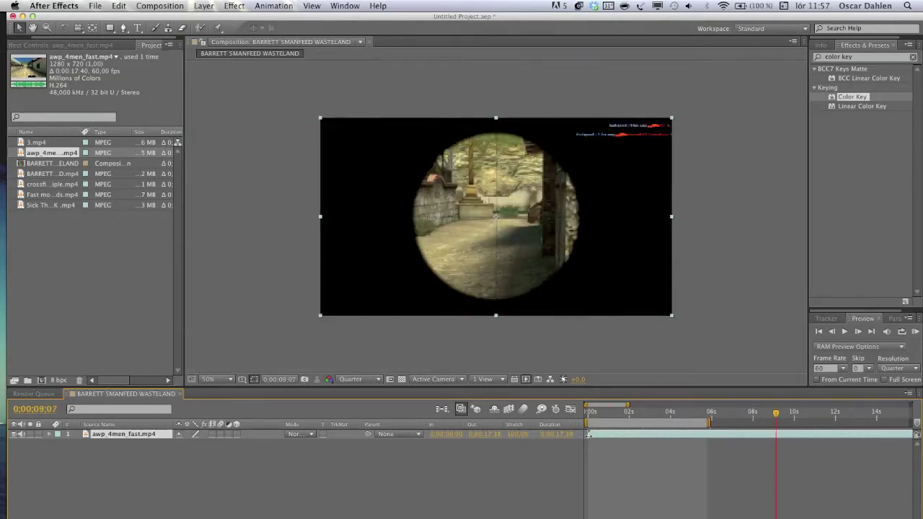
Trim the layer to end at 0;00;08;28 and move to the blue-sky frame at 0;00;01;20.
mouse_move(589, 434)
left_mouse_down()
mouse_move(778, 448)
mouse_move(599, 429)
left_mouse_up()
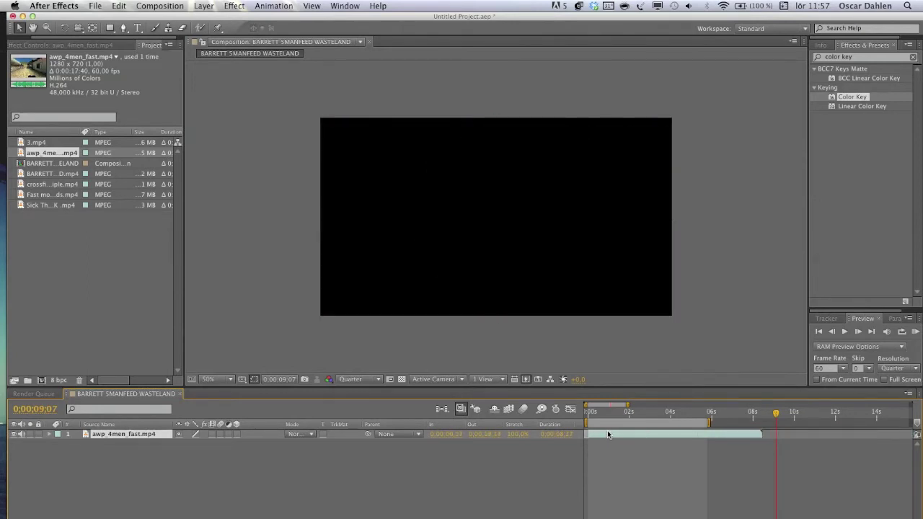
left_click(655, 485)
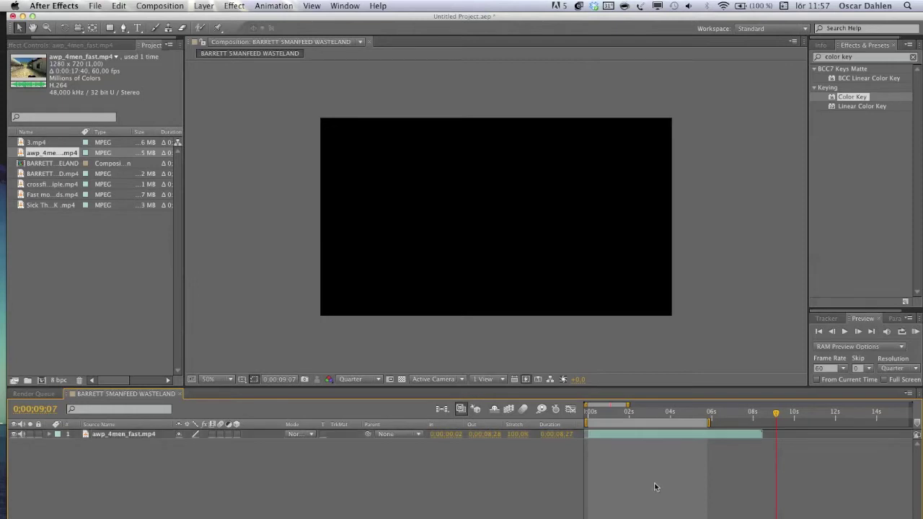
left_click(587, 415)
left_click_drag(587, 415, 618, 415)
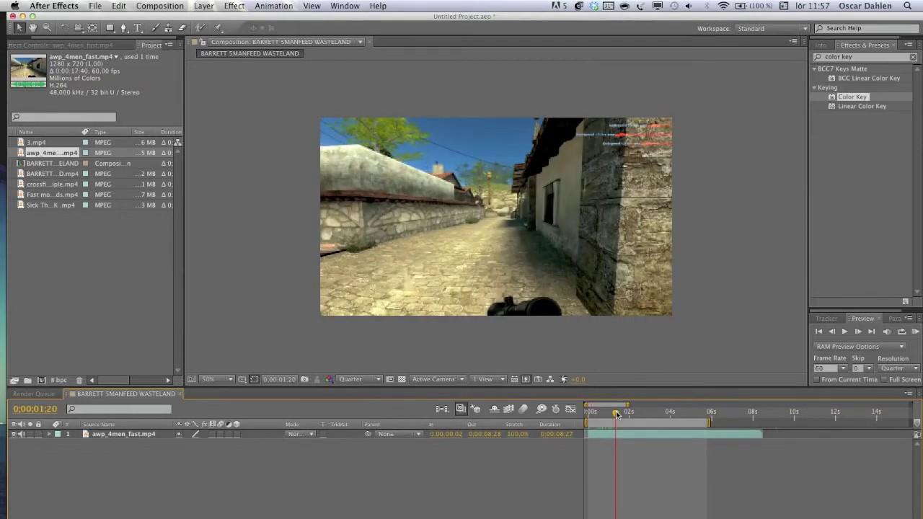
left_click(869, 134)
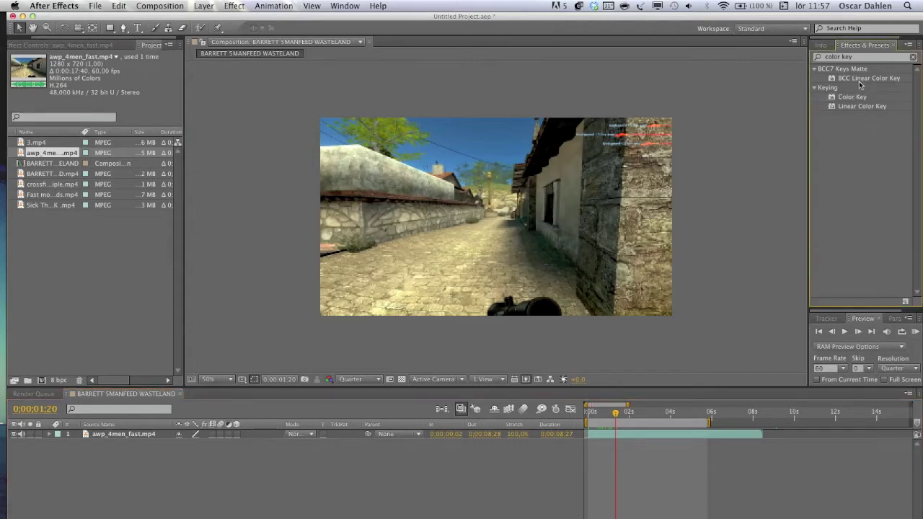
Find Color Key in Effects & Presets and apply it to the awp_4men_fast.mp4 layer.
key("super+Tab")
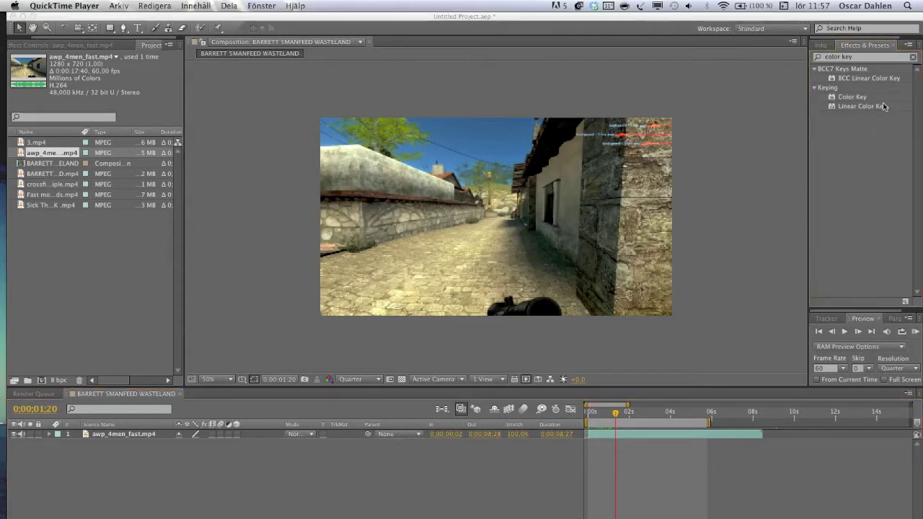
left_click(859, 57)
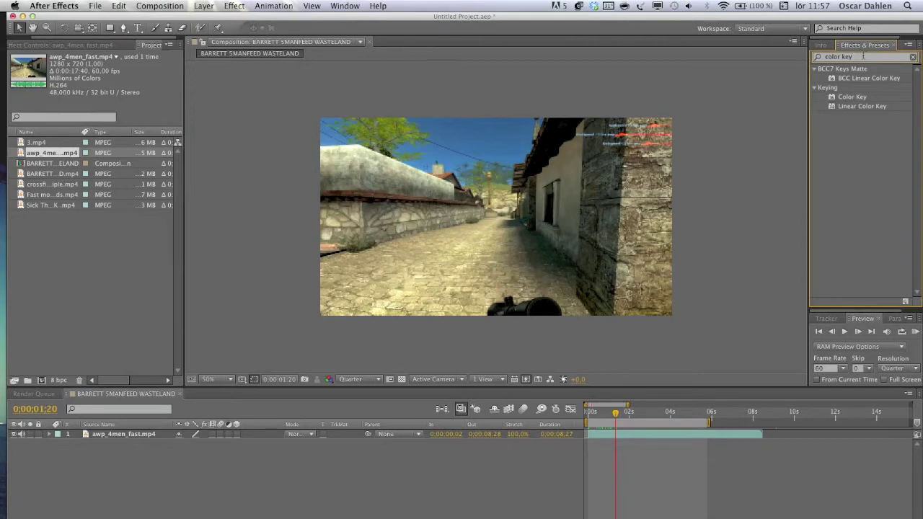
left_click_drag(862, 57, 822, 57)
left_click(873, 126)
left_click(858, 97)
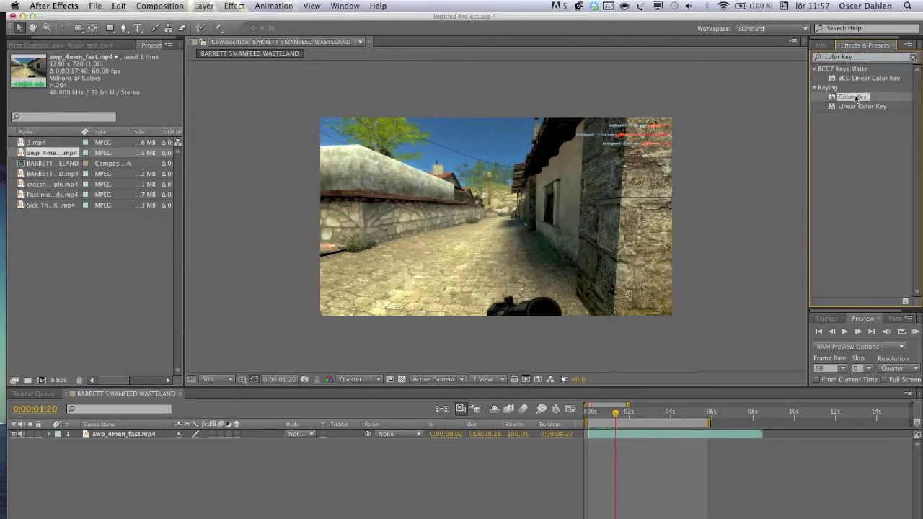
left_click_drag(715, 226, 644, 434)
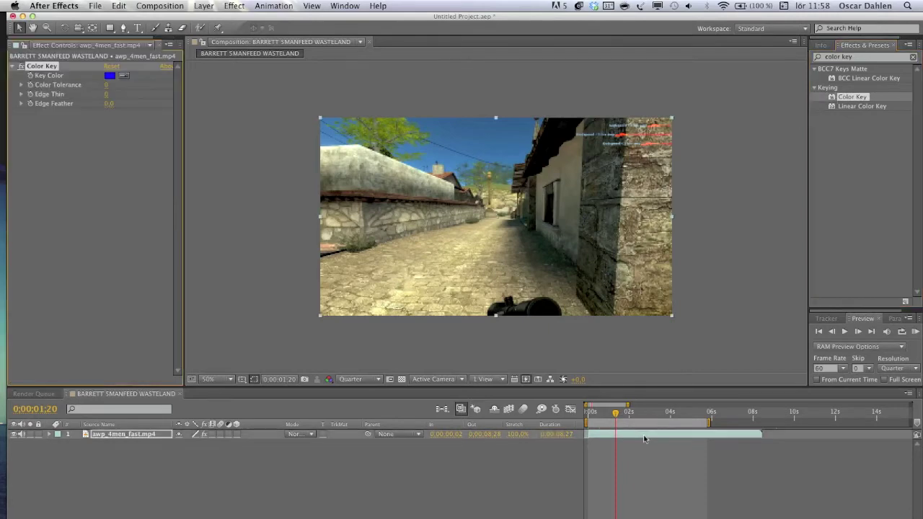
left_click(125, 81)
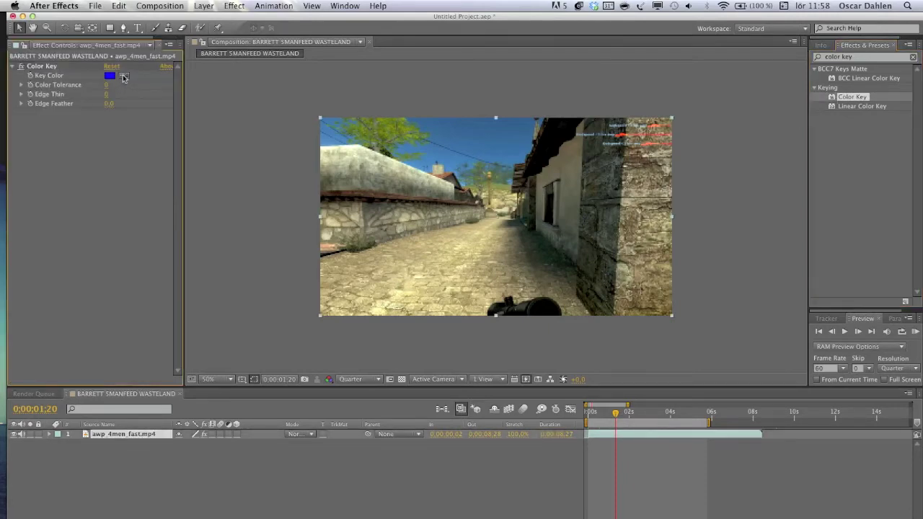
left_click(124, 78)
Sample the sky blue as key colour, with Color Tolerance 64 and Edge Feather 6.2.
left_click(479, 140)
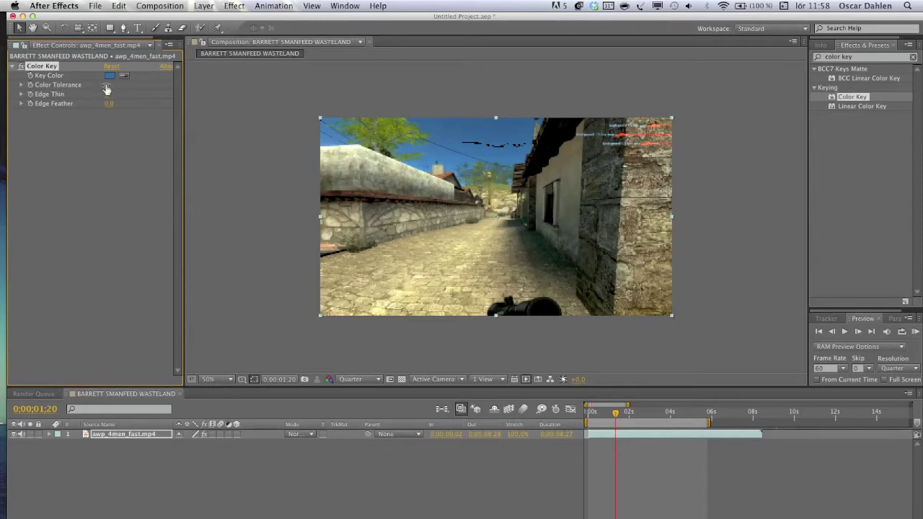
left_click_drag(105, 85, 132, 77)
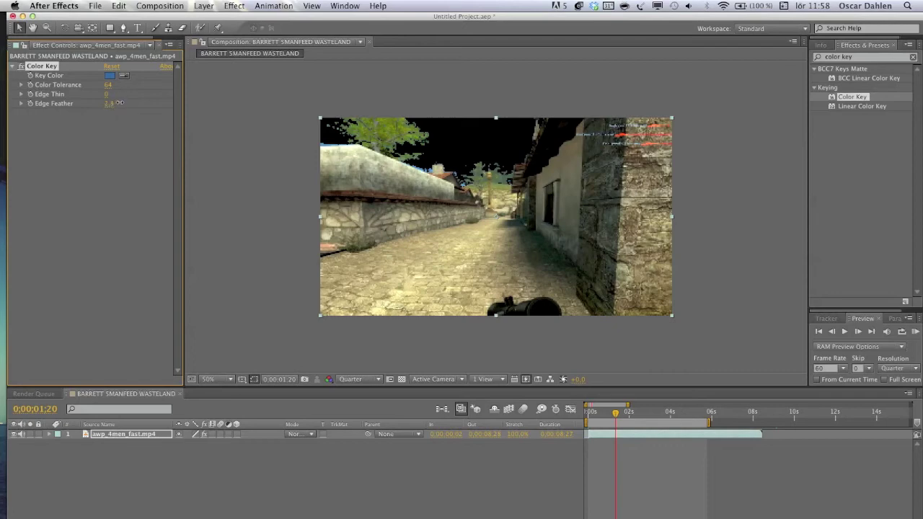
left_click_drag(120, 103, 133, 97)
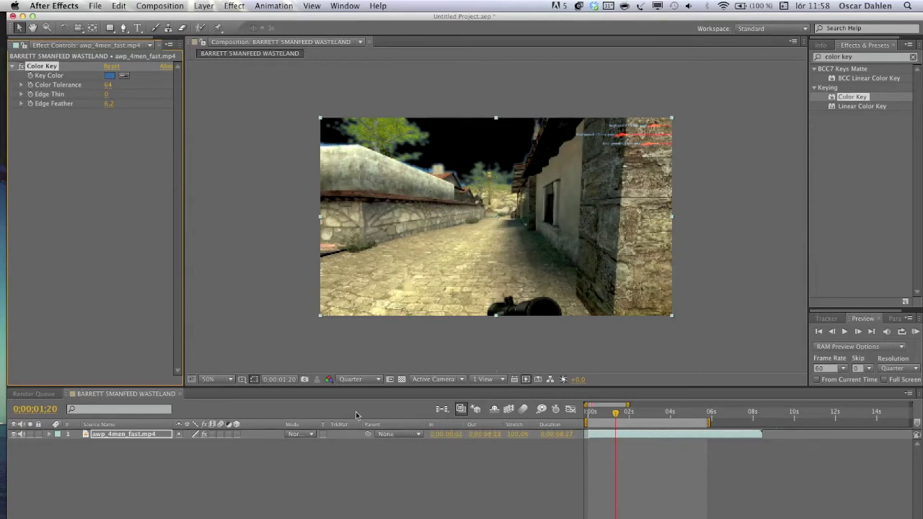
Browse the Project panel footage and select Fast moving Clouds.mp4.
left_click(120, 40)
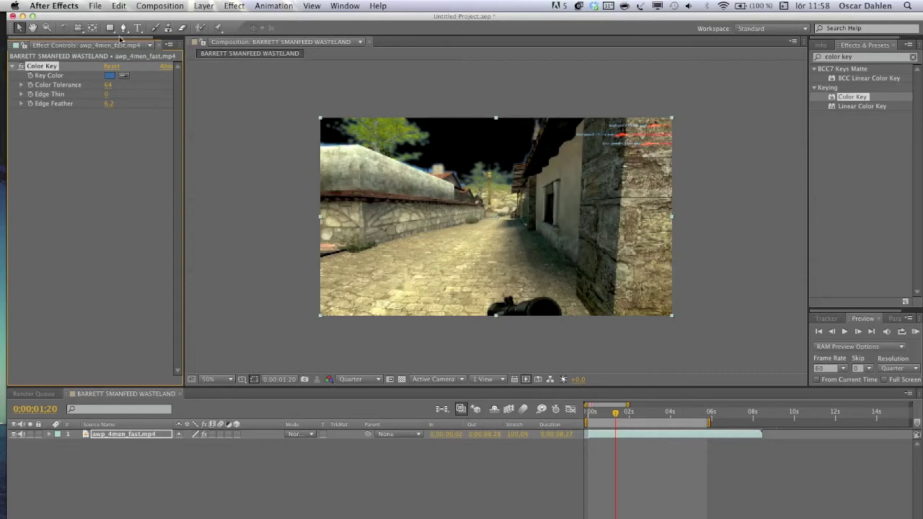
left_click(143, 45)
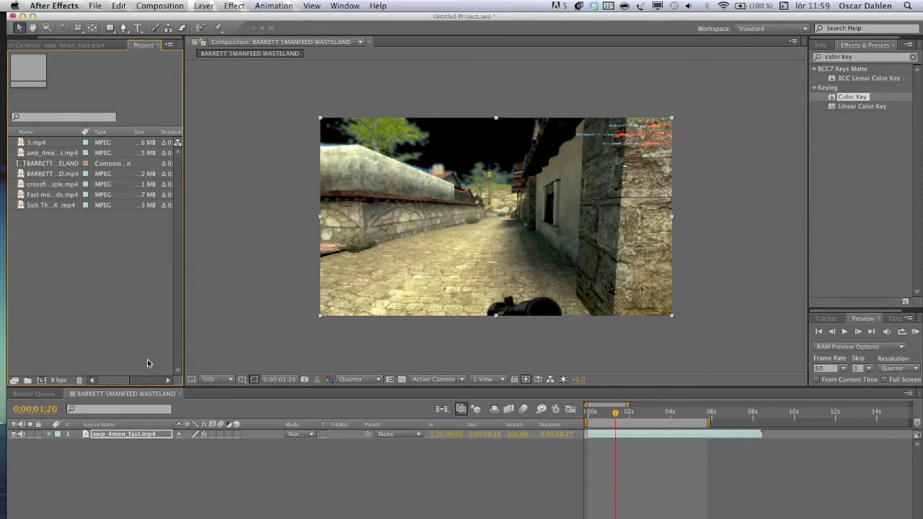
left_click(52, 207)
left_click(39, 144)
left_click(43, 185)
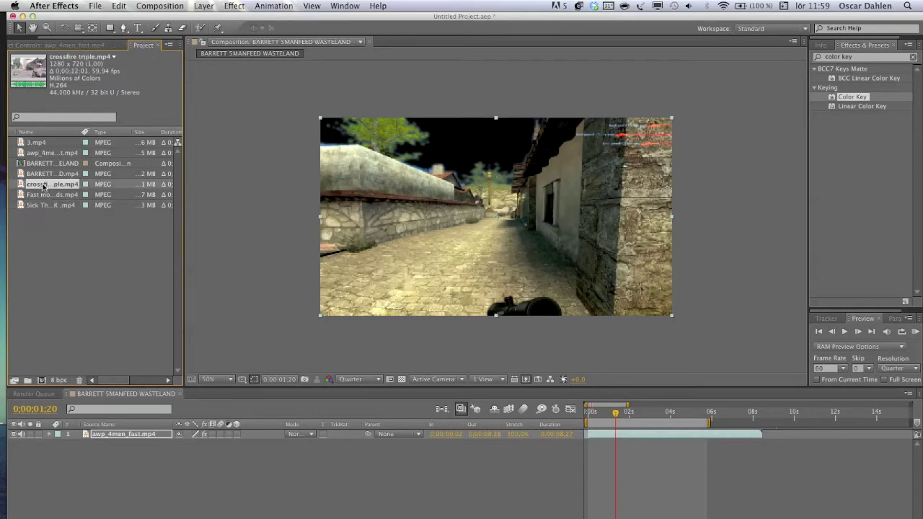
left_click(45, 196)
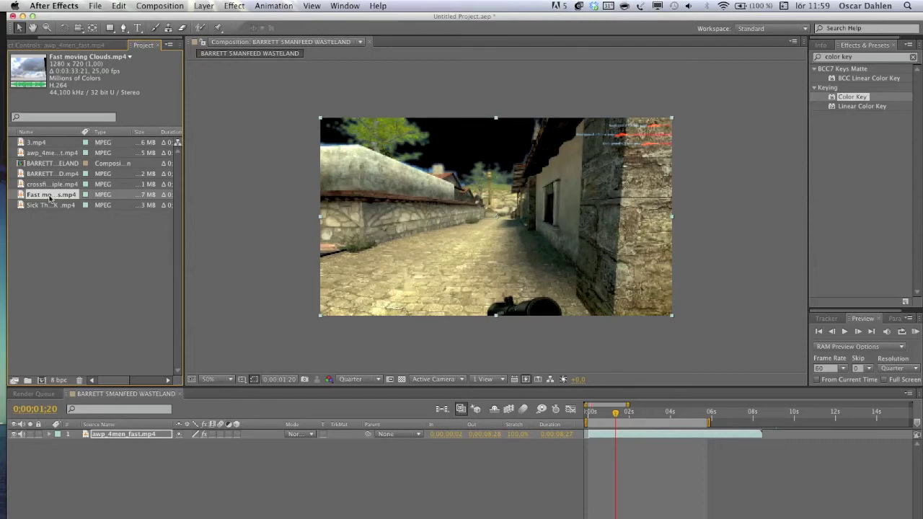
Place the clouds clip in the timeline beneath the keyed game footage layer.
key("space")
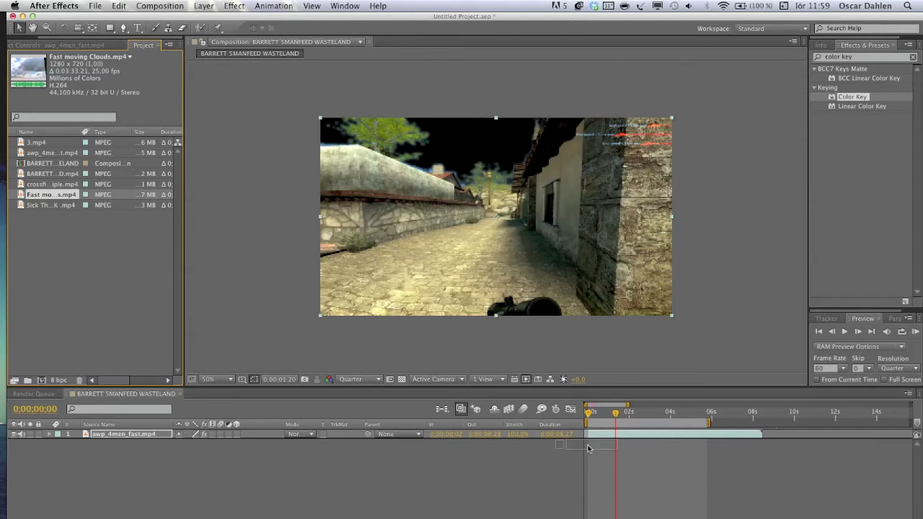
left_click_drag(587, 448, 588, 446)
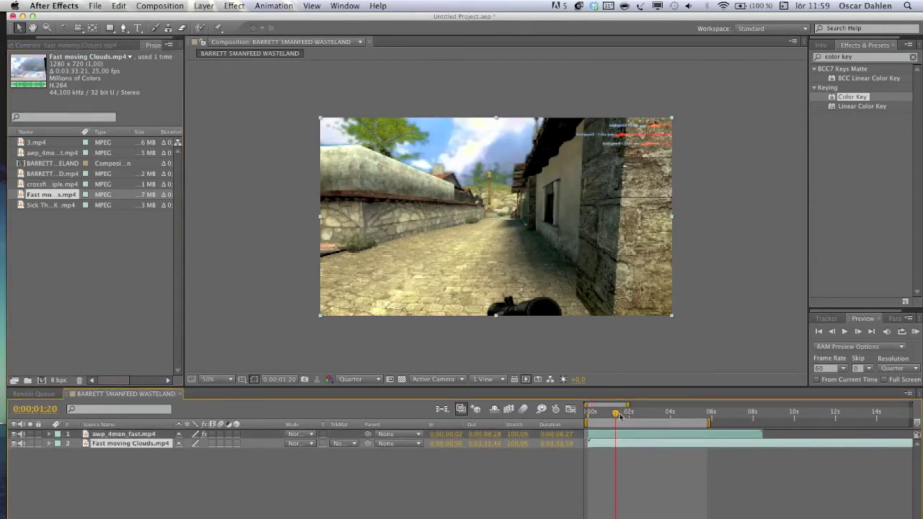
mouse_move(617, 414)
left_mouse_down()
mouse_move(626, 416)
mouse_move(587, 414)
mouse_move(615, 412)
left_mouse_up()
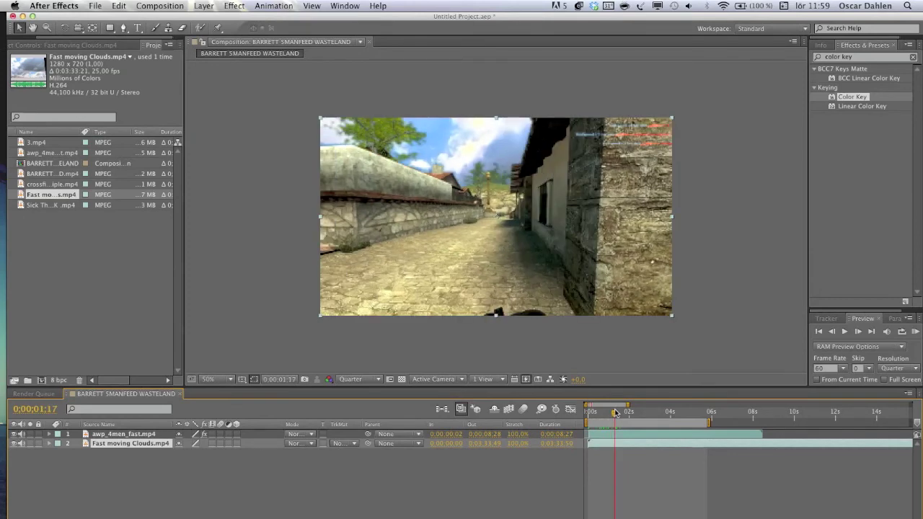
right_click(634, 441)
Enable time remapping on the clouds layer and add a Time Remap keyframe at 1:16:27.
mouse_move(656, 301)
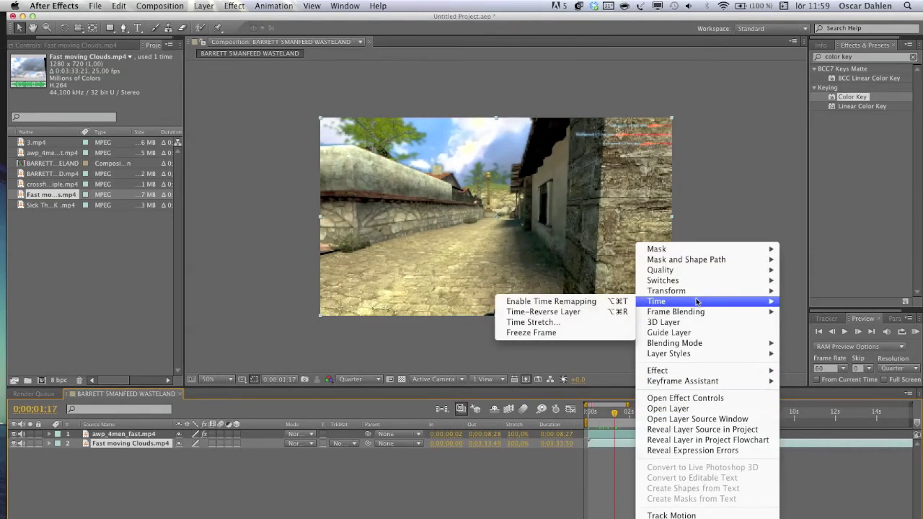
left_click(546, 301)
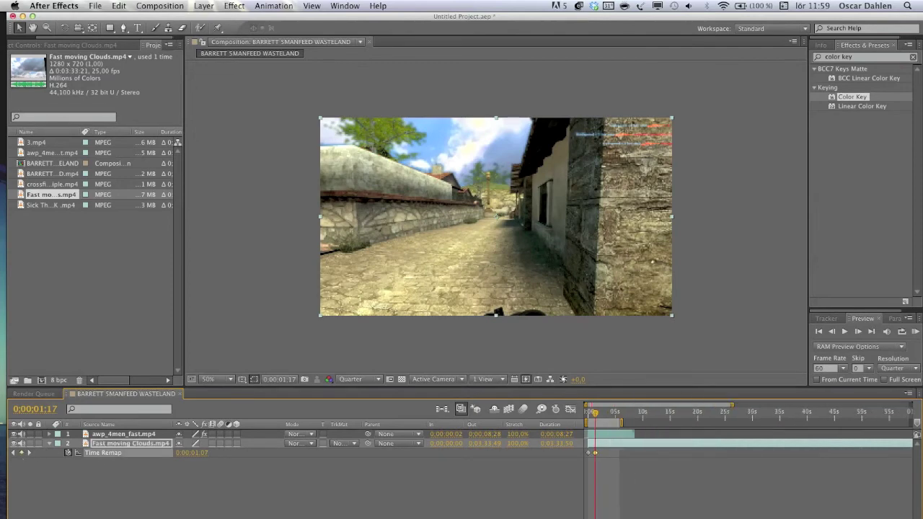
key("minus")
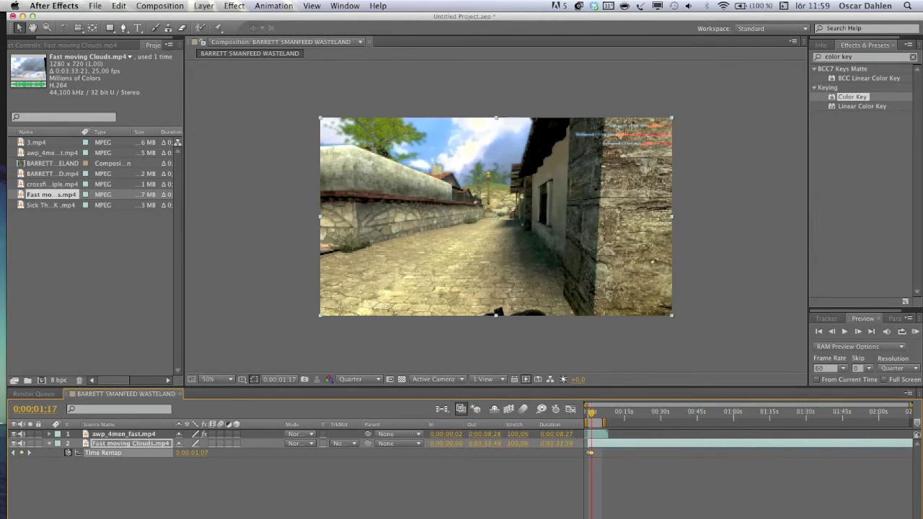
left_click(773, 413)
left_click(21, 453)
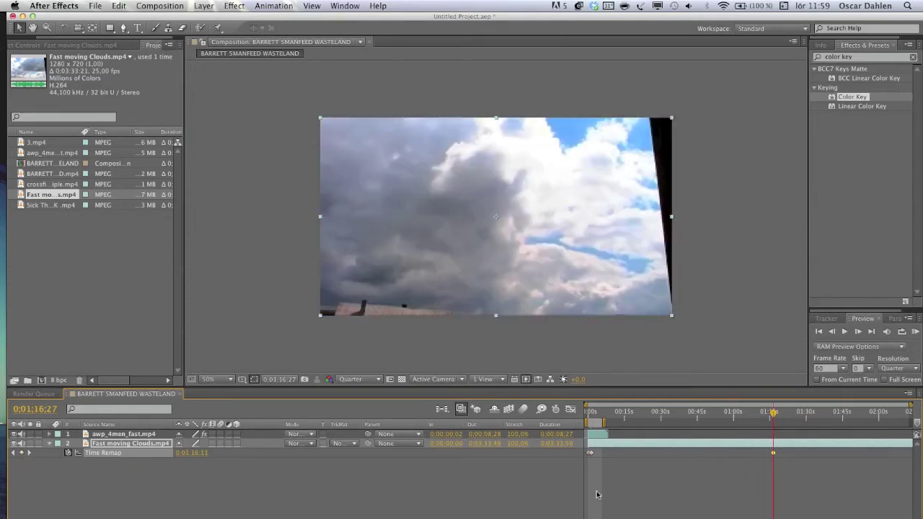
Move the 1:16:27 keyframe to about 6 seconds and start the work area at 0;00;01;15.
left_click(602, 413)
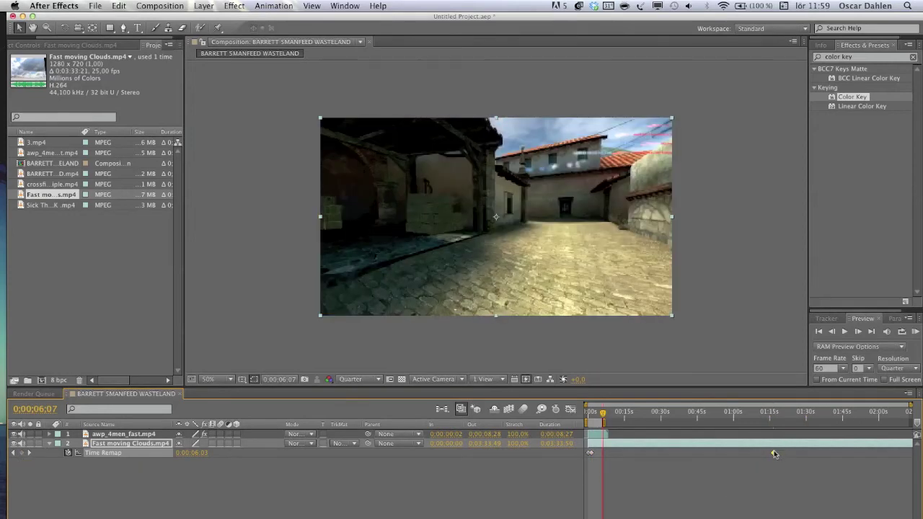
left_click_drag(764, 453, 604, 455)
key("equal")
key("equal")
key("equal")
key("equal")
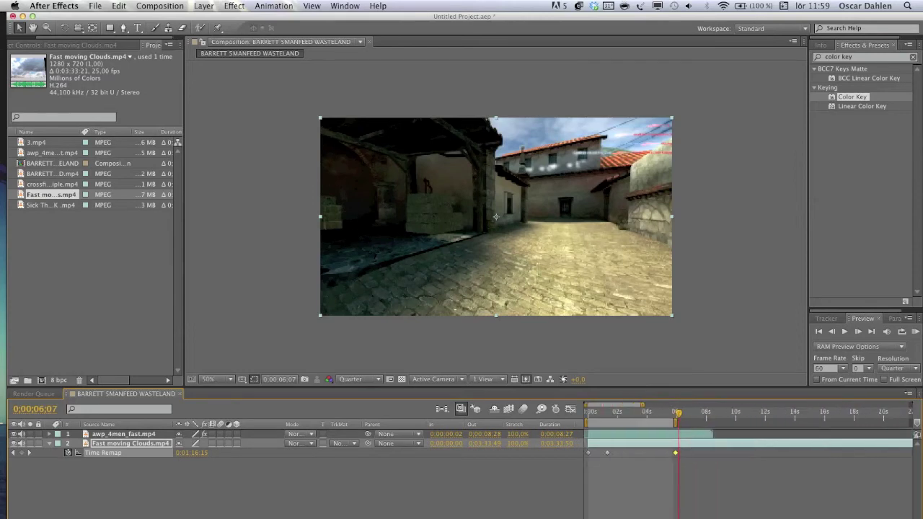
left_click(613, 413)
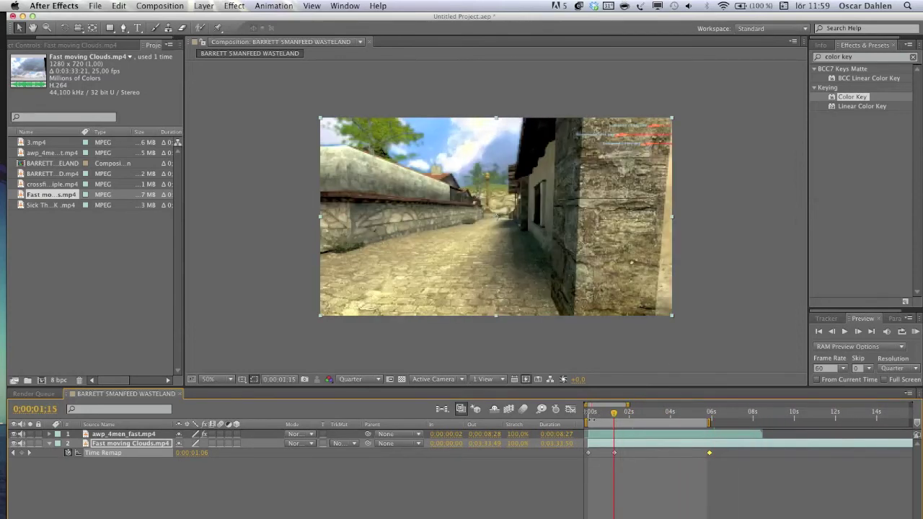
left_click_drag(592, 419, 616, 430)
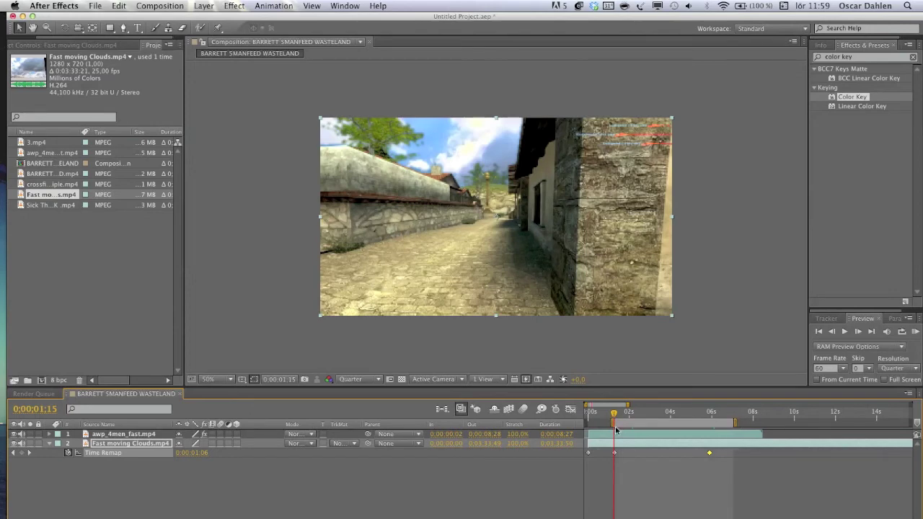
Preview the game footage over the racing clouds, then move to 0:00:02:35.
left_click(916, 331)
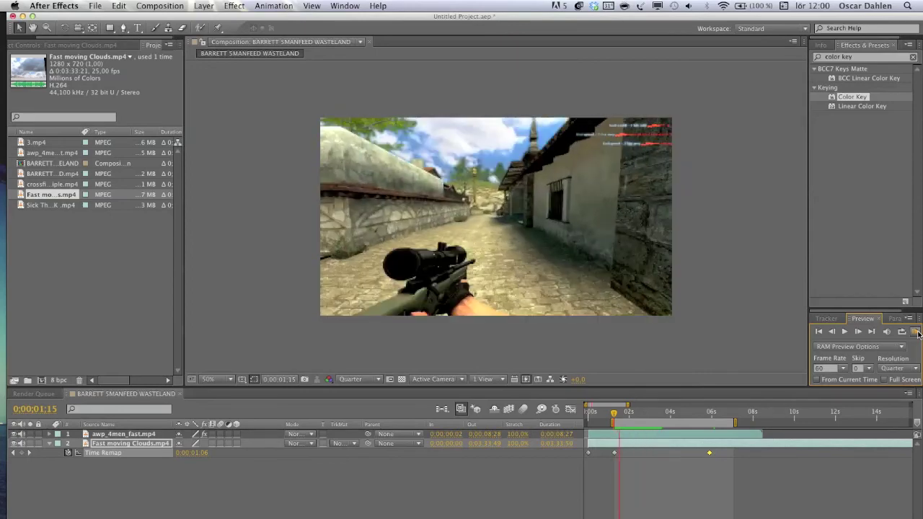
left_click(513, 339)
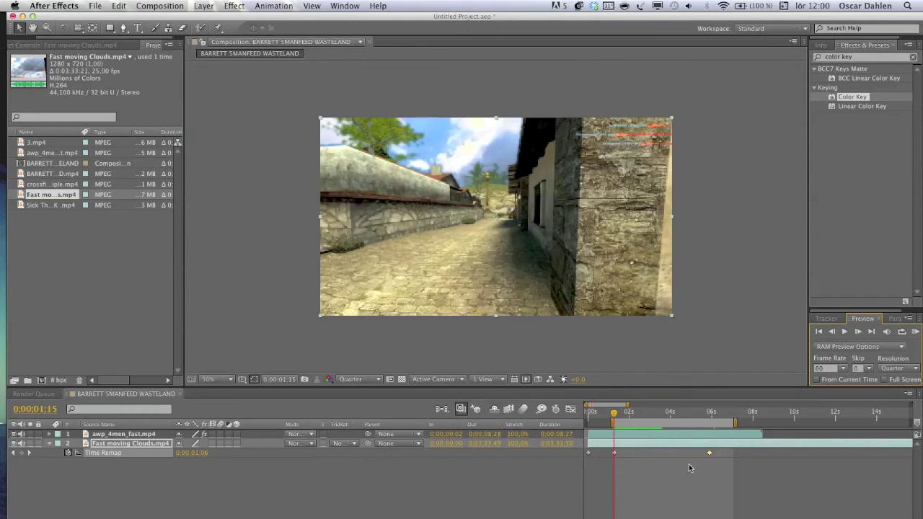
left_click(641, 412)
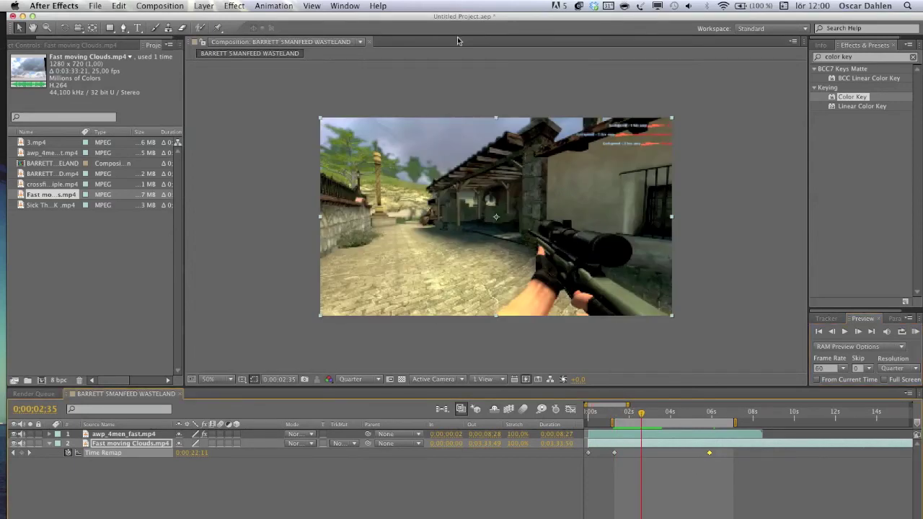